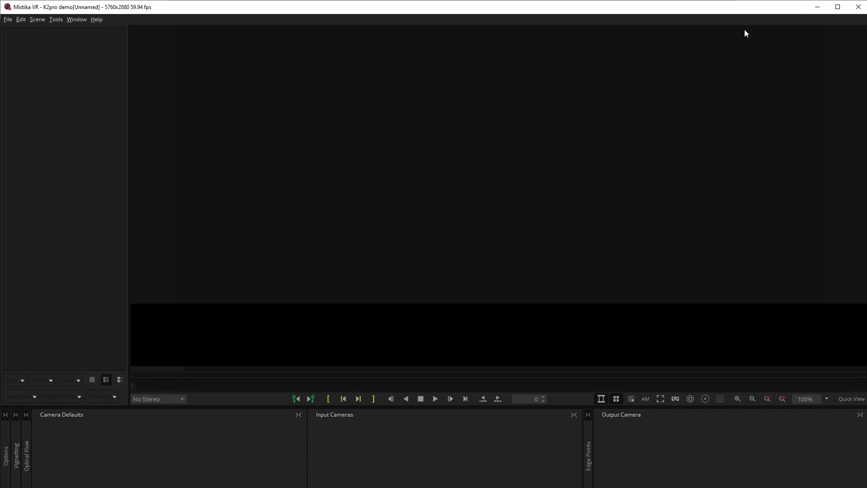
Close the current sequence and set up a new project named "K2 Pro new demo" with a frame rate of 59.94.
click(7, 19)
click(28, 34)
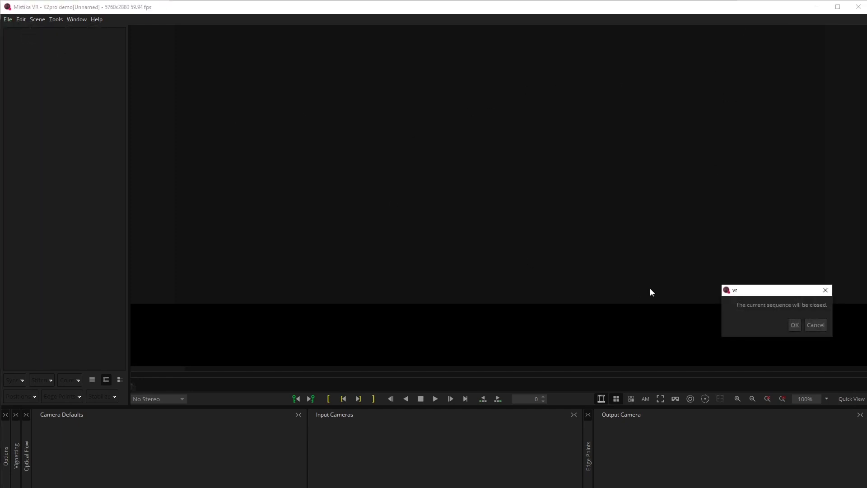
click(794, 325)
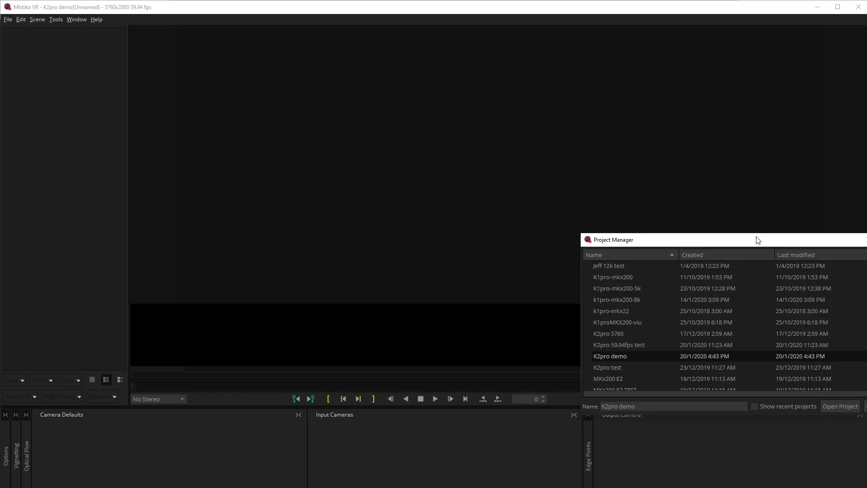
drag(757, 240, 454, 130)
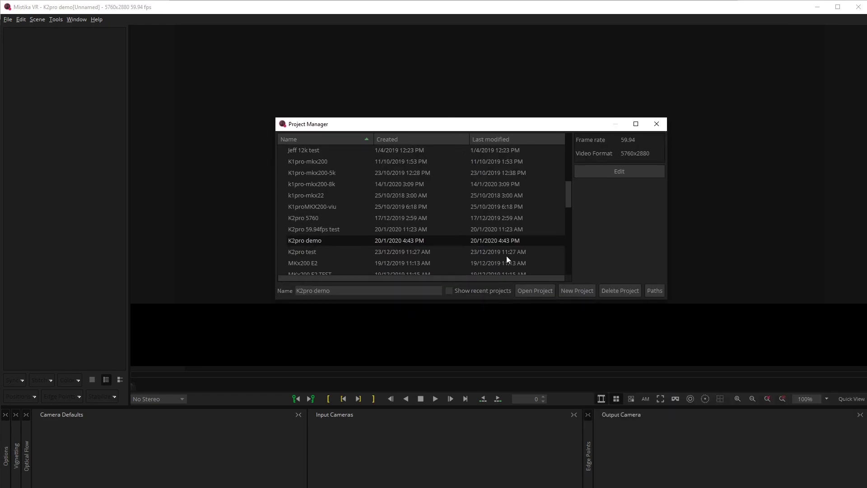
click(573, 291)
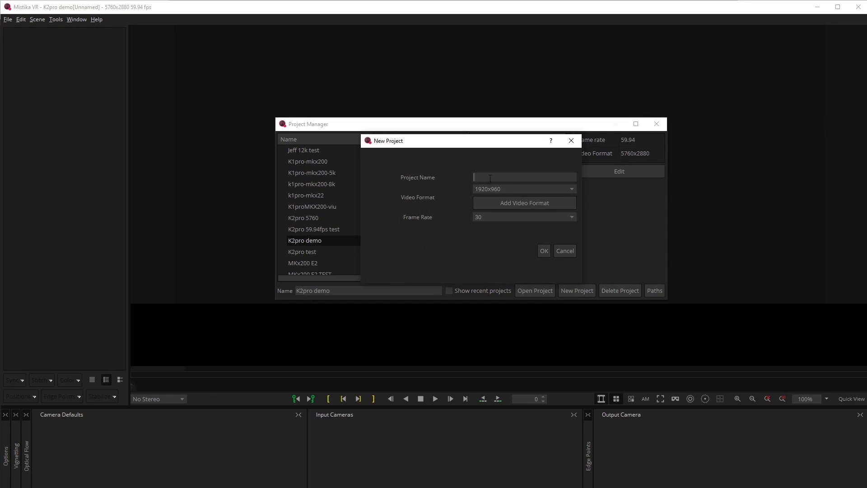
text(K2 Pro new demo)
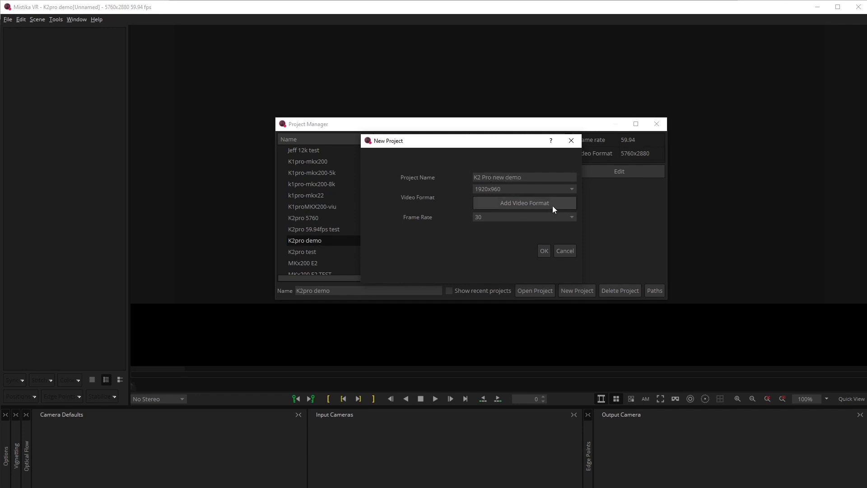
click(524, 219)
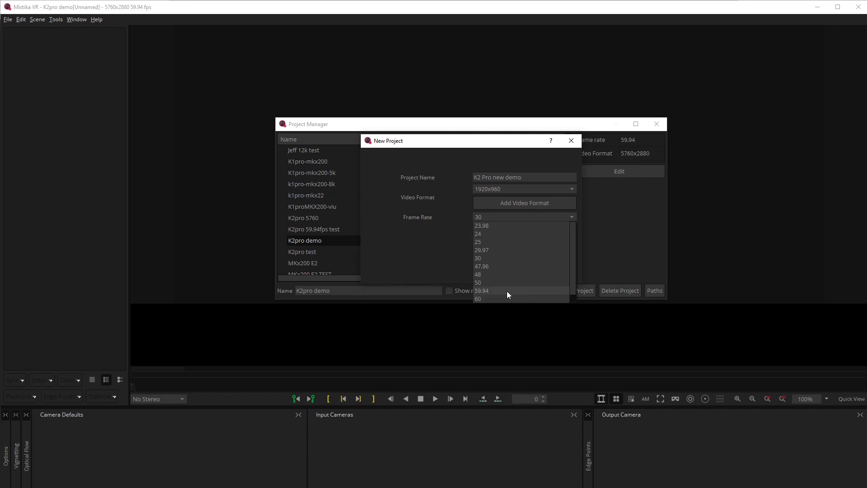
click(494, 290)
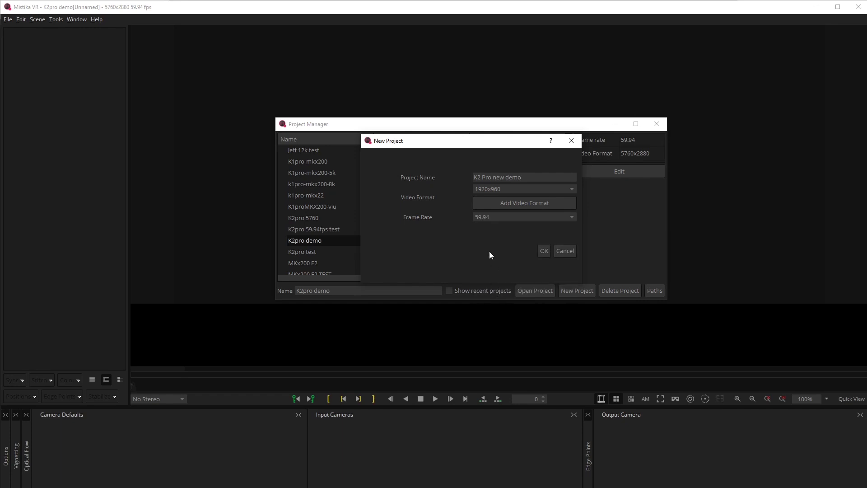
Add a custom video format with a width of 5760 and create the new project.
click(532, 190)
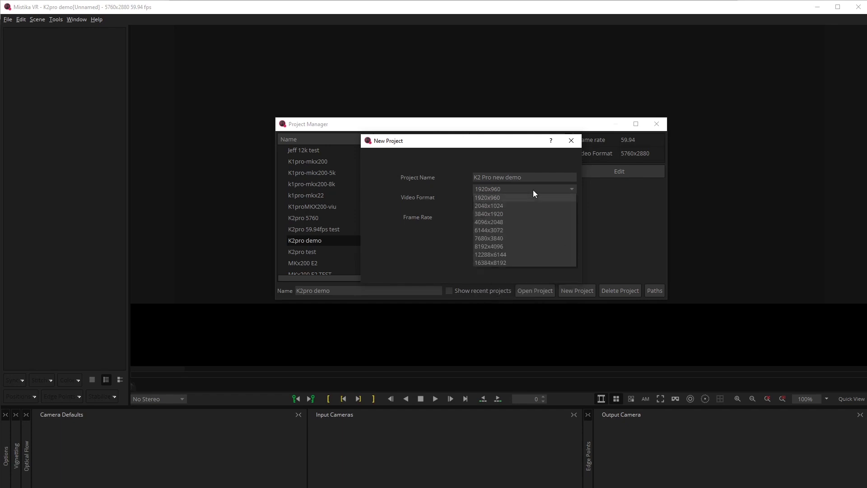
click(448, 200)
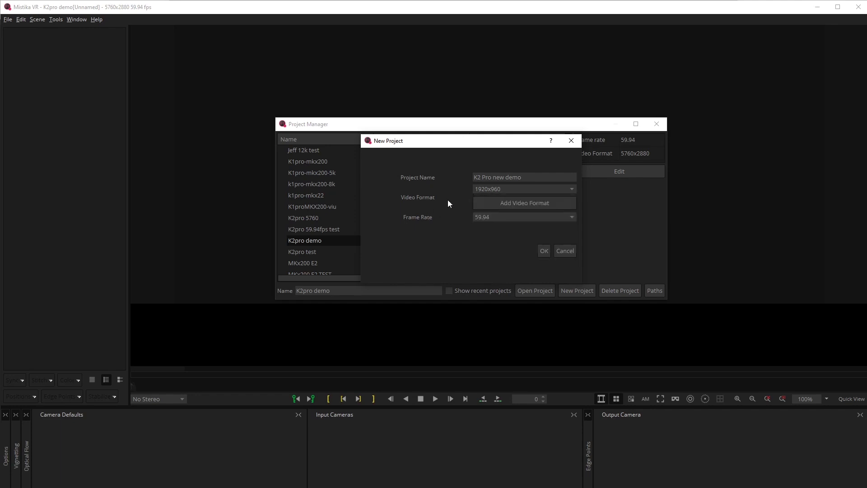
click(509, 204)
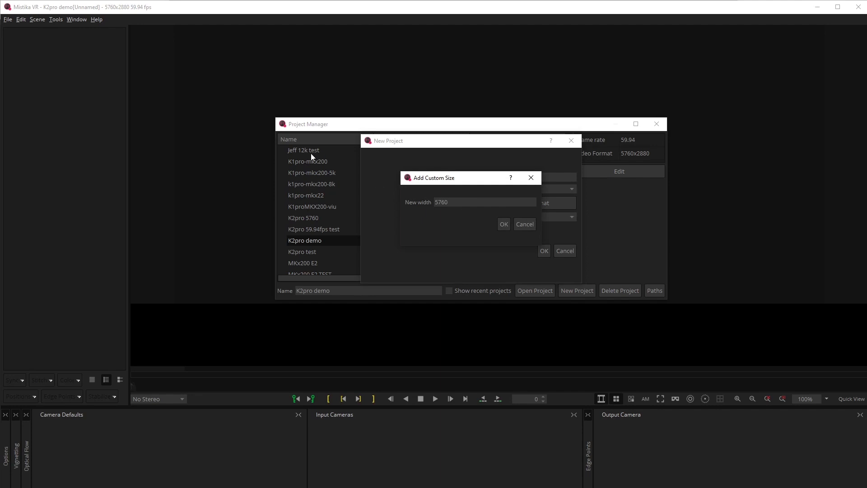
click(505, 224)
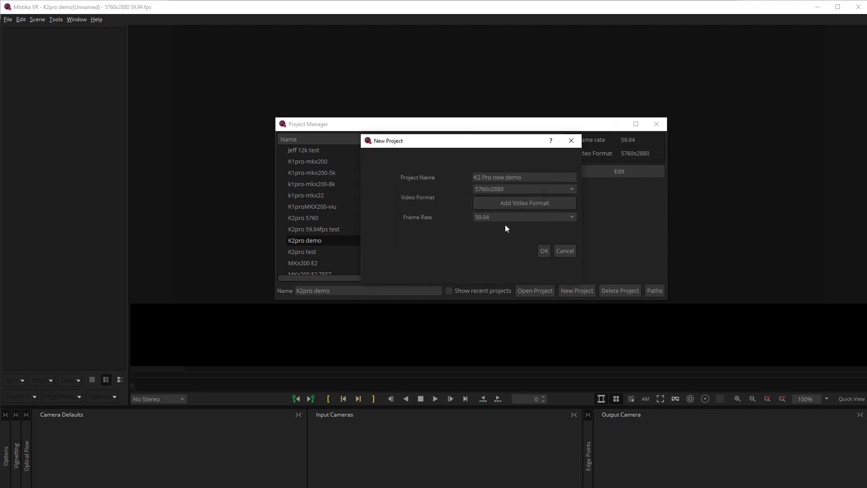
click(543, 251)
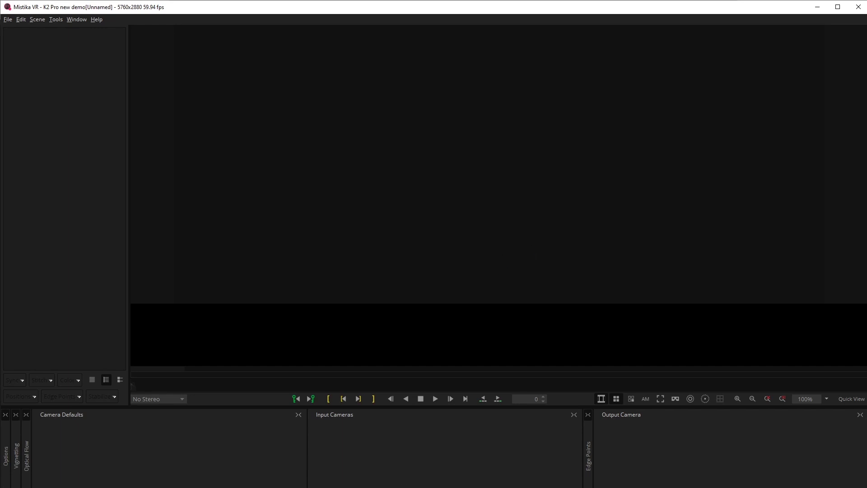
Switch to the demo1 folder in File Explorer, bring its two selected MOV clips into Mistika VR, and minimise the folder window.
key(alt+Tab)
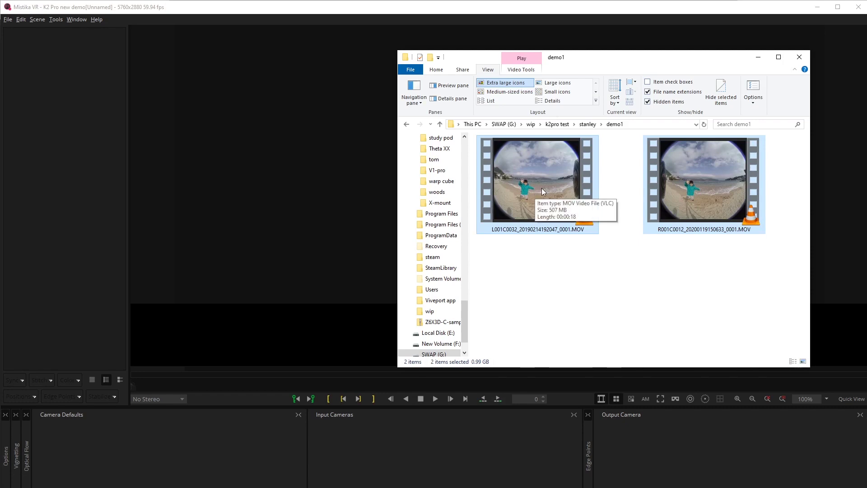
drag(547, 175, 248, 129)
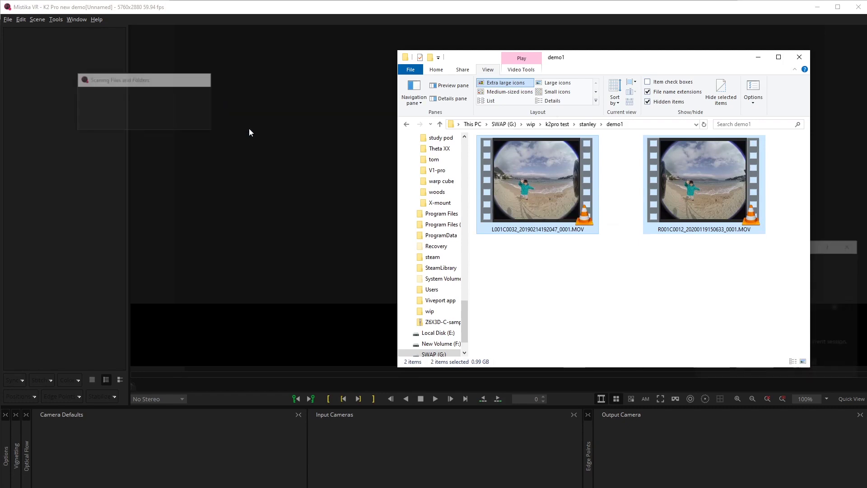
click(758, 56)
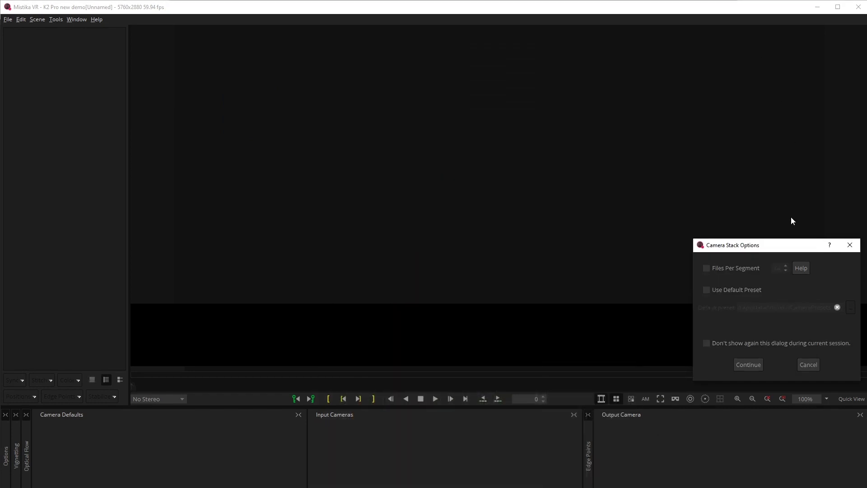
Enable Files Per Segment in the camera stack options and set it to 2.
drag(786, 245, 522, 123)
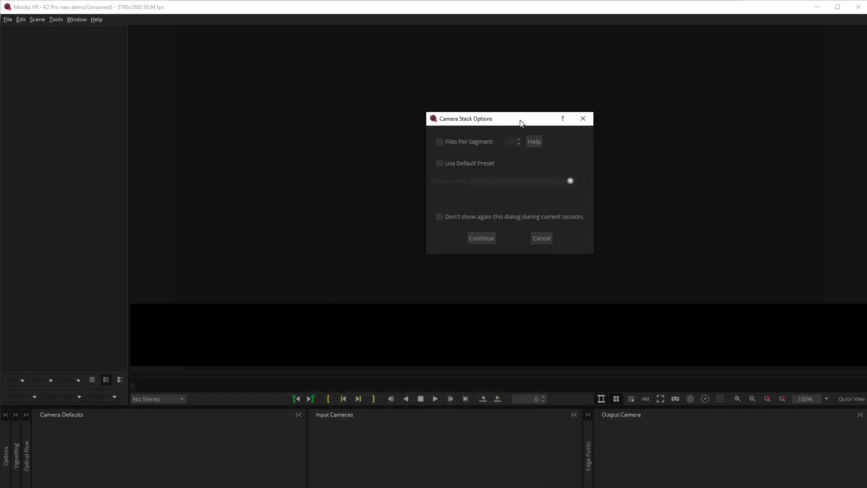
click(466, 143)
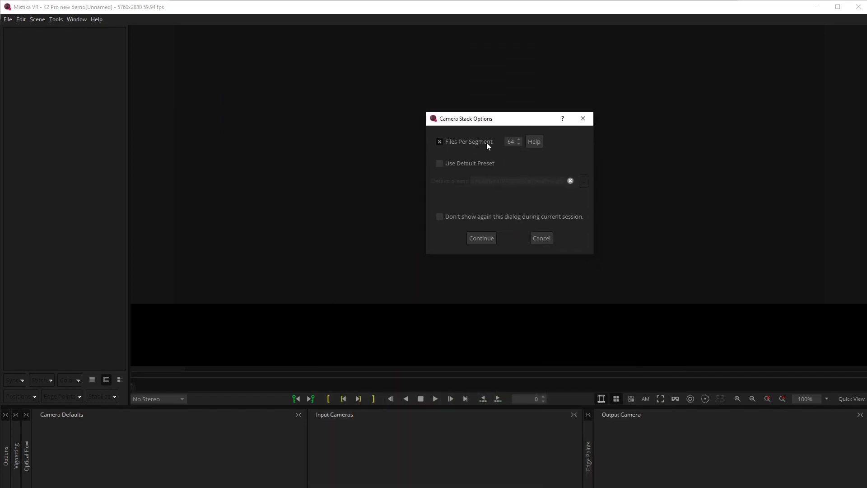
double_click(511, 142)
text(2)
click(462, 166)
click(583, 181)
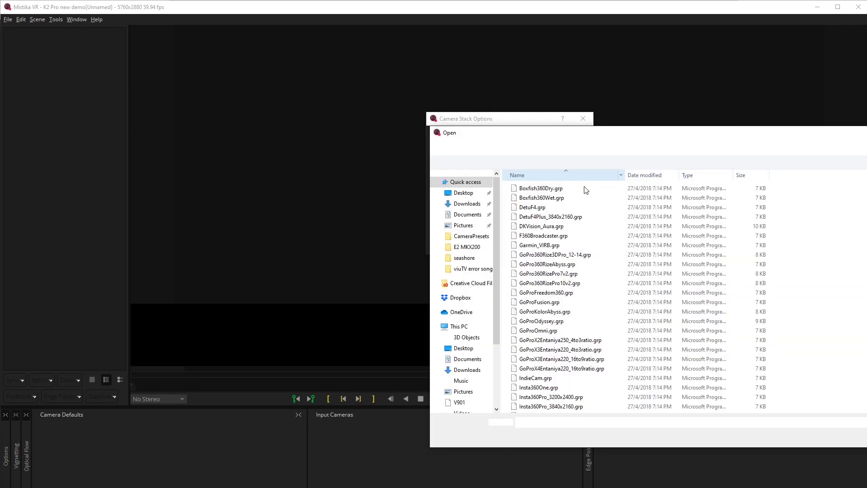
scroll(598, 282, down, 1)
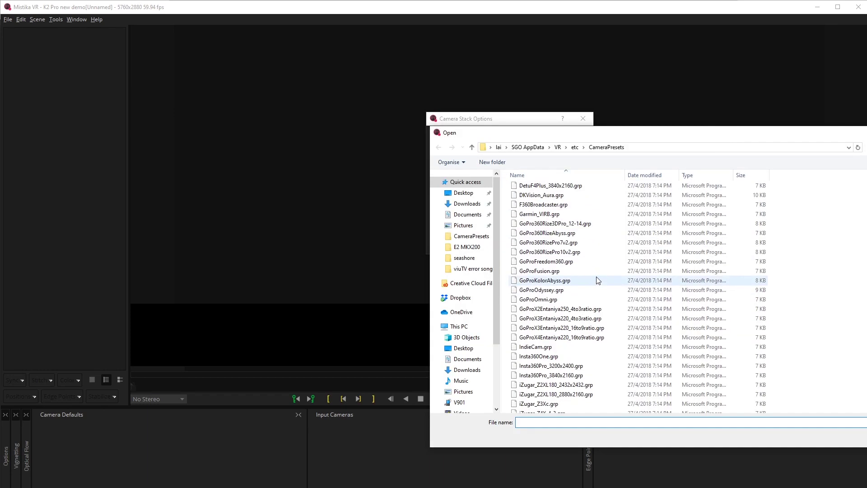
scroll(600, 300, down, 3)
scroll(600, 299, down, 4)
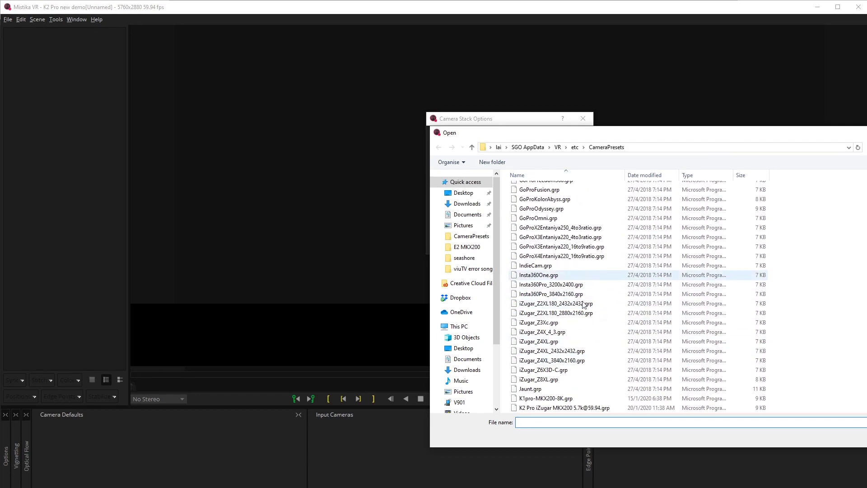
click(564, 295)
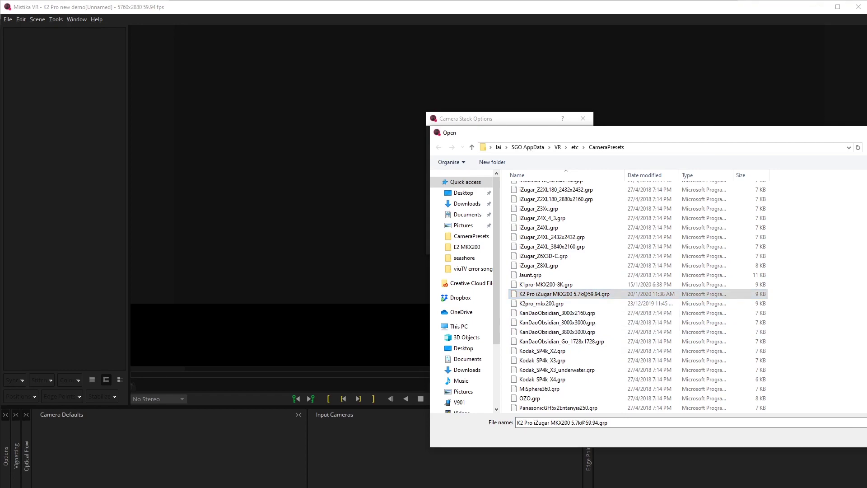
key(Return)
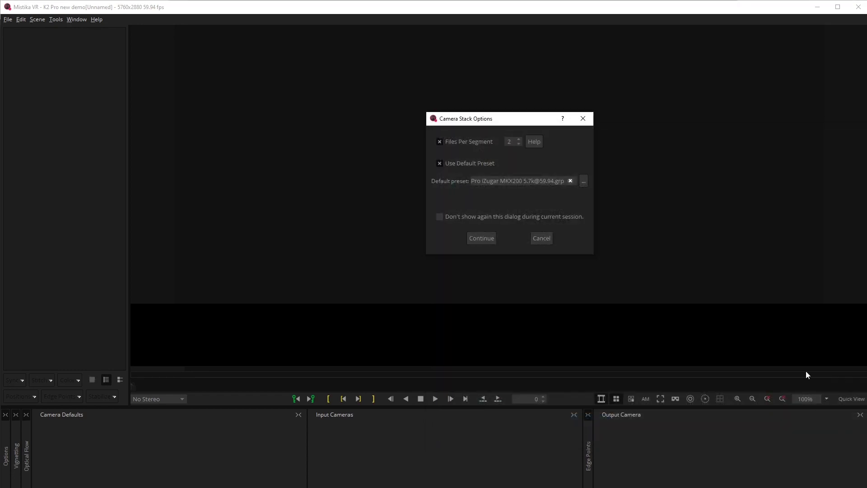
click(480, 239)
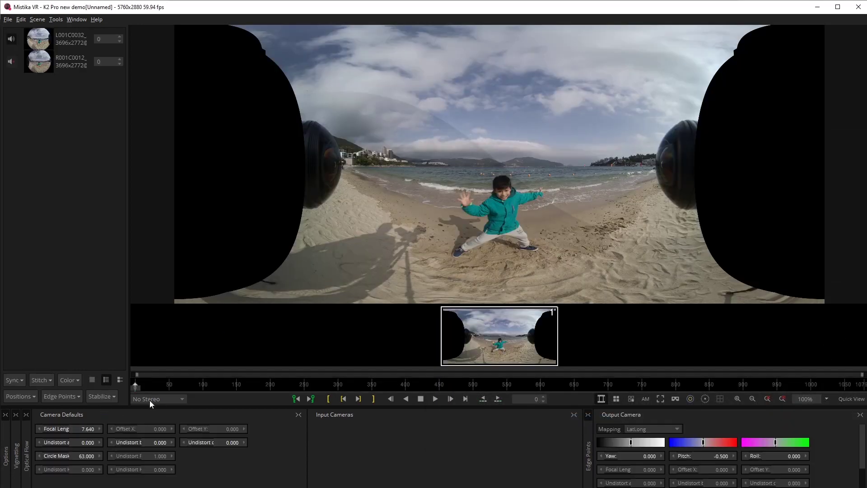
Set the stereo display mode to Left View and hide the strip of scene thumbnails below the viewer.
click(162, 399)
click(162, 413)
click(601, 398)
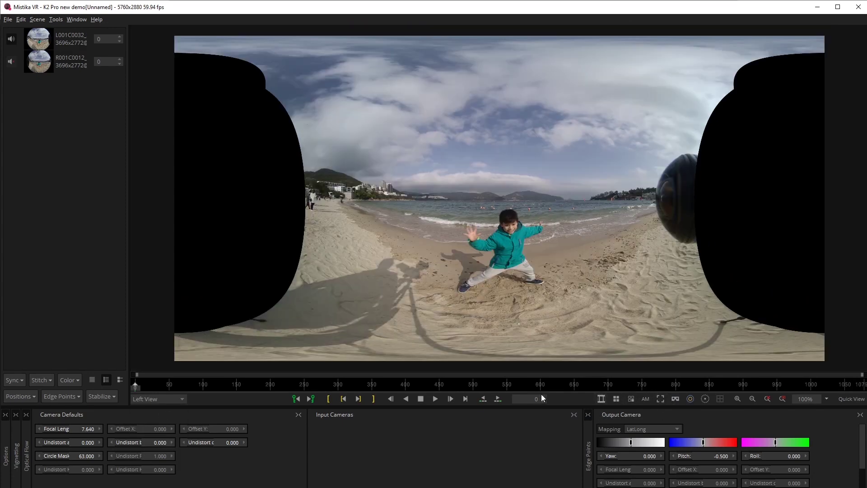
Display the L001C0032 clip's unstitched fisheye image with the circle mask overlay and check the mask against the lens edges.
click(631, 399)
click(69, 39)
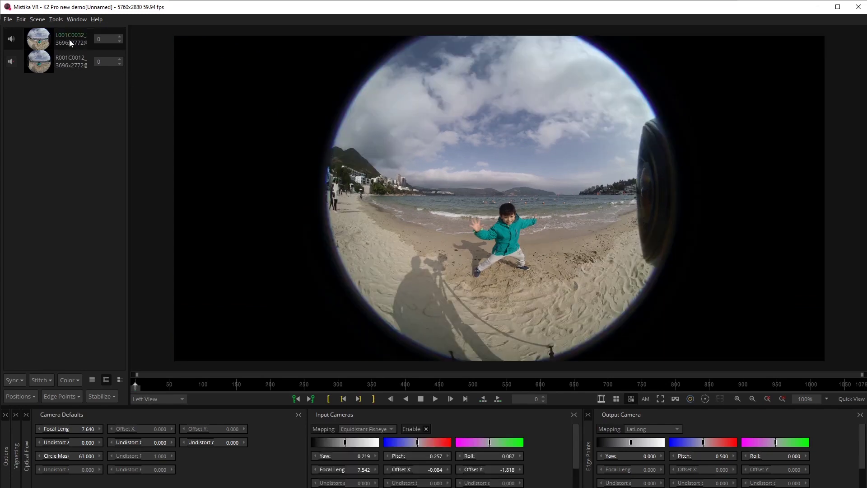
click(690, 399)
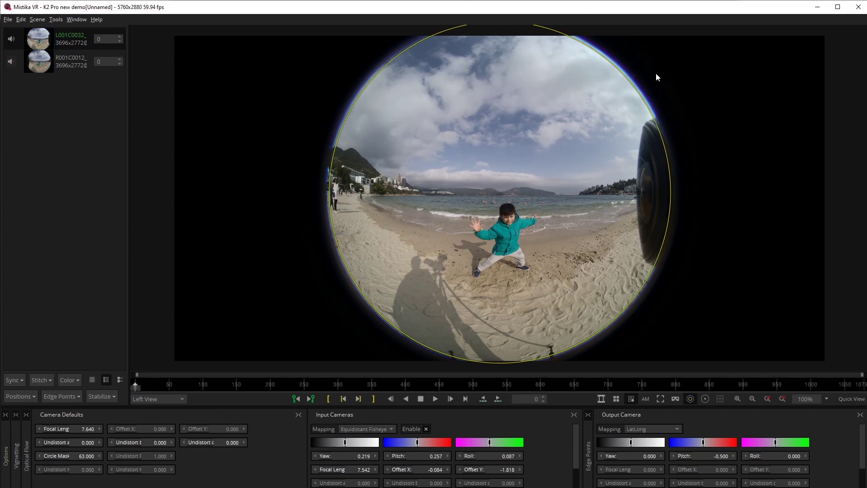
scroll(624, 86, up, 3)
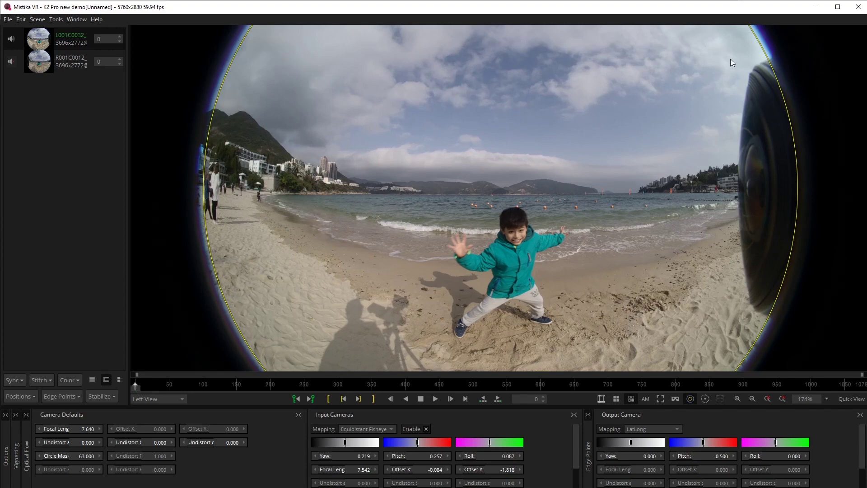
drag(726, 66, 709, 257)
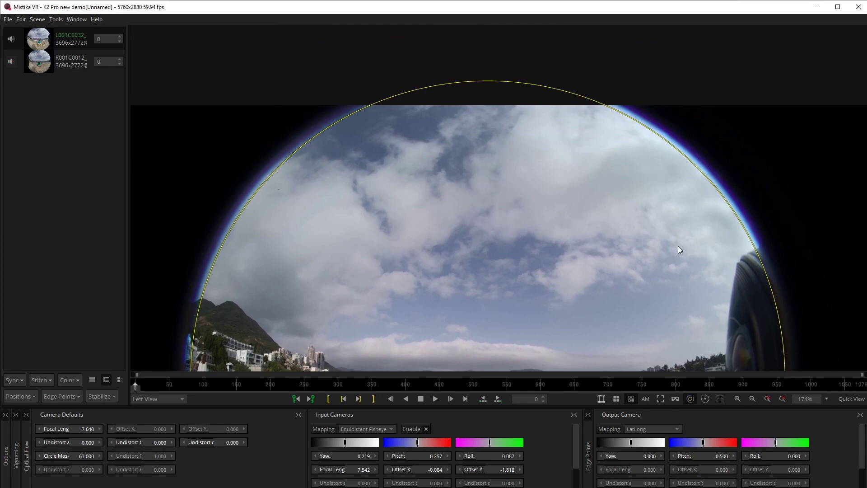
scroll(677, 248, down, 4)
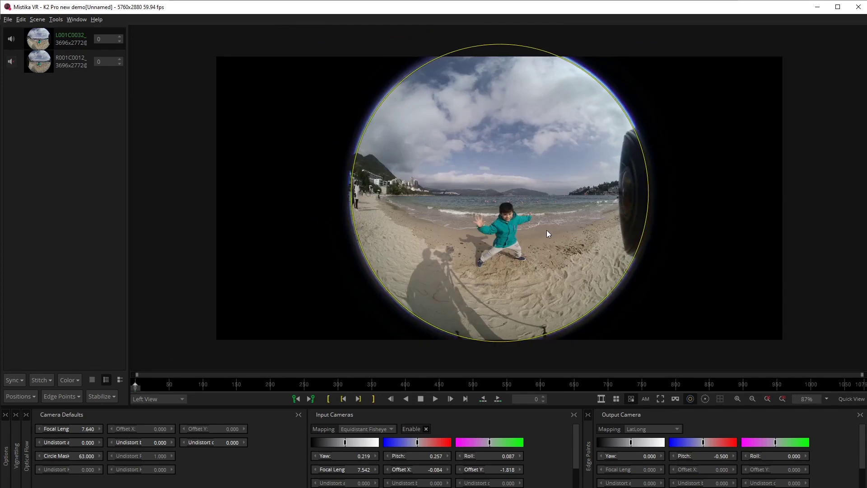
Check the R001C0012 clip's fisheye edges against the circle mask in Right View, and return to the stitched image with the overlay hidden.
click(167, 398)
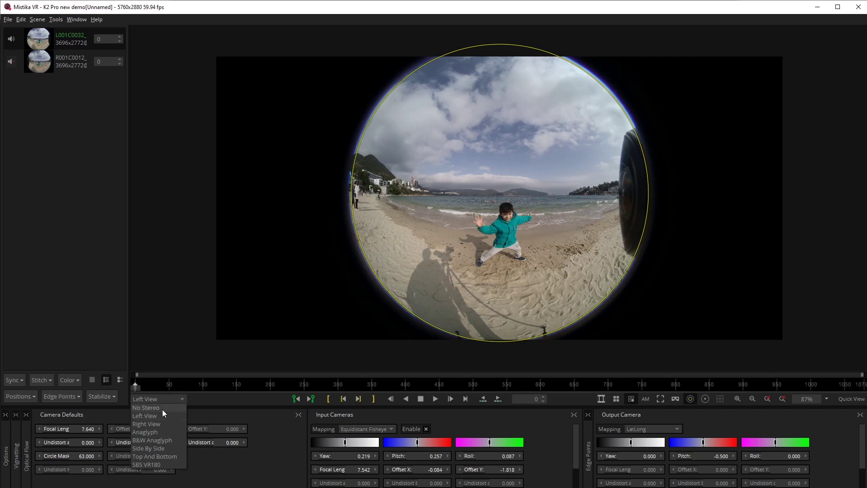
click(145, 424)
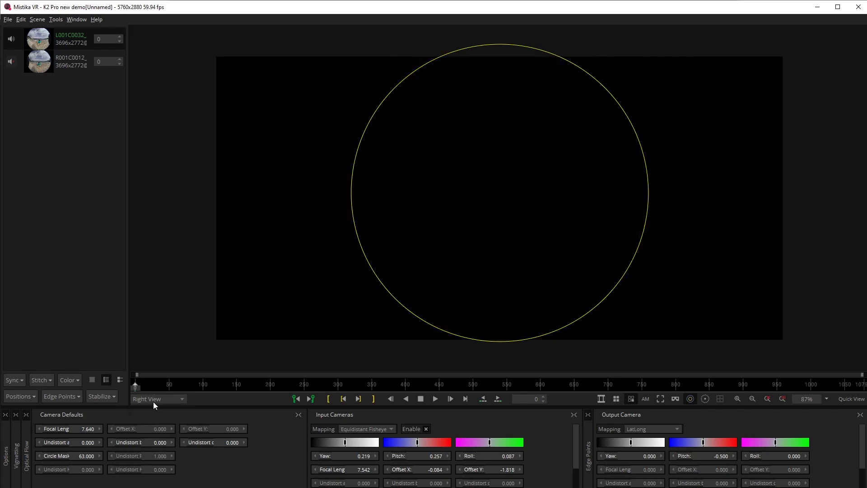
click(67, 56)
scroll(433, 145, up, 2)
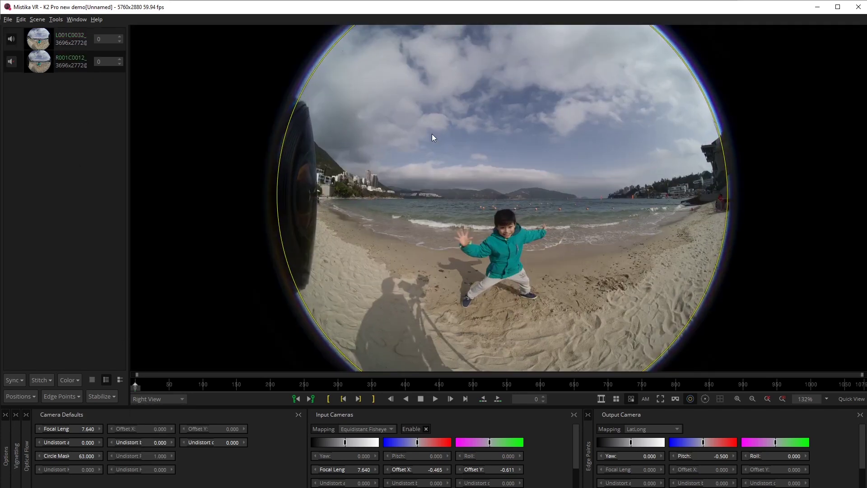
scroll(431, 134, up, 1)
scroll(433, 131, down, 2)
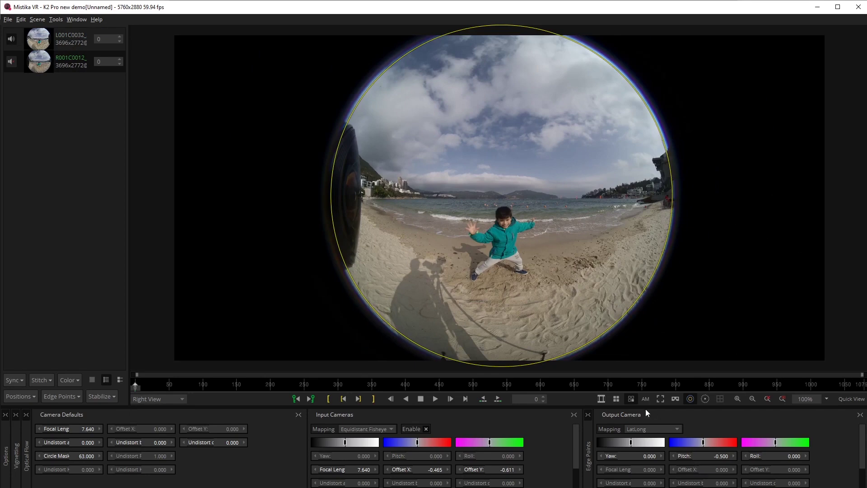
click(630, 399)
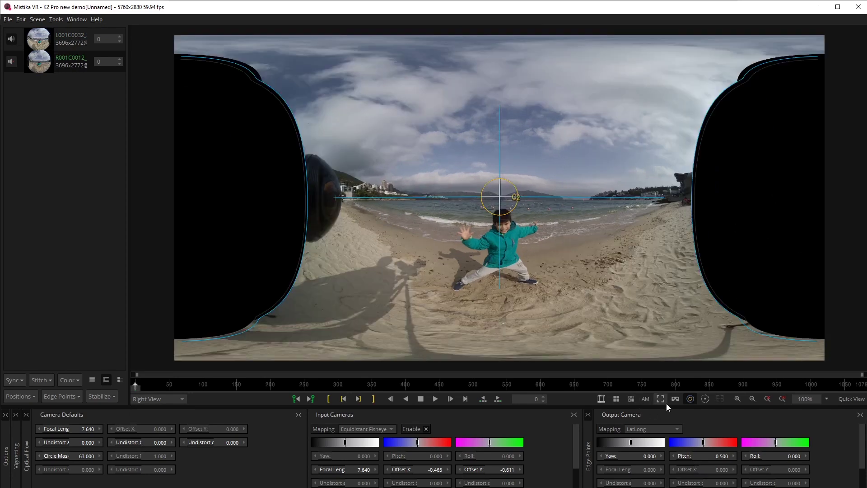
click(690, 399)
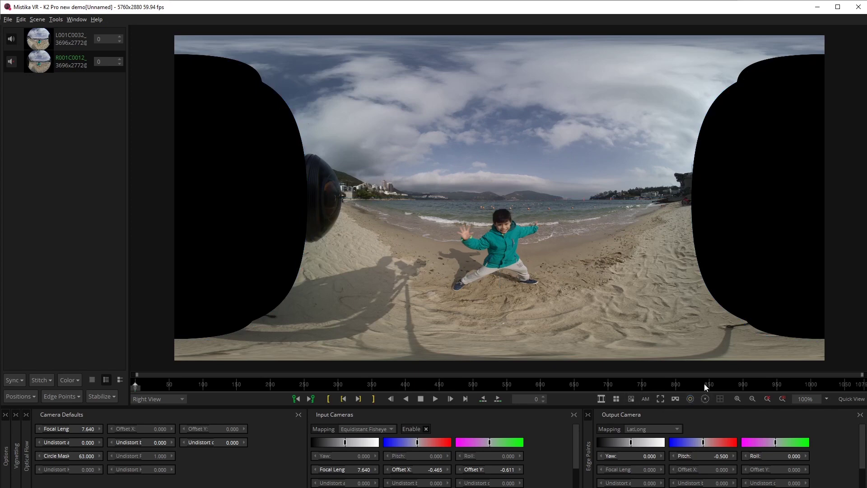
View the stereo overlap in Anaglyph mode and switch the stereo display mode to B&W Anaglyph.
click(161, 400)
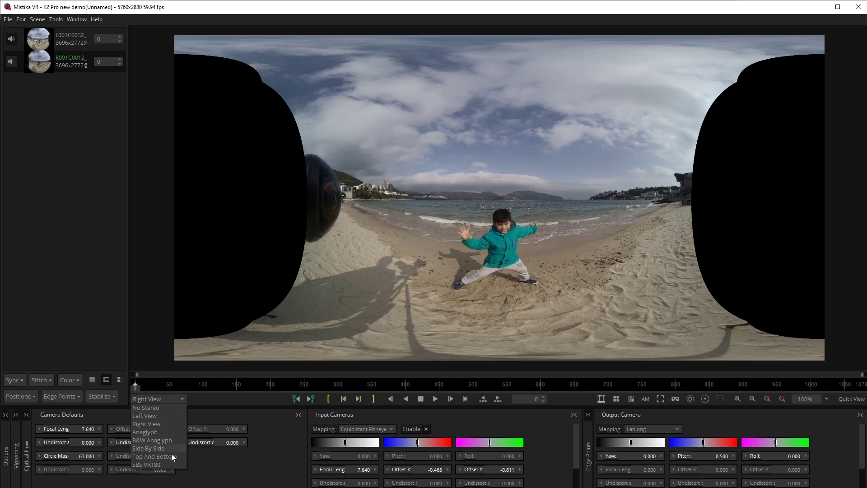
click(156, 433)
click(156, 397)
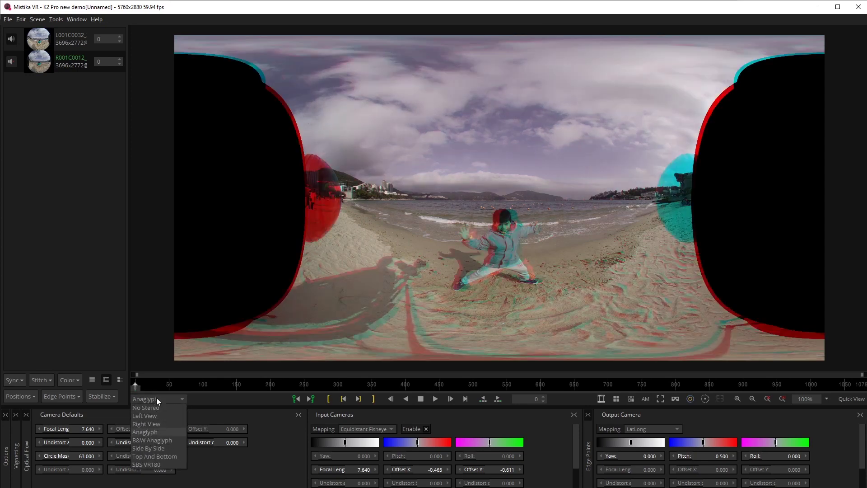
click(164, 440)
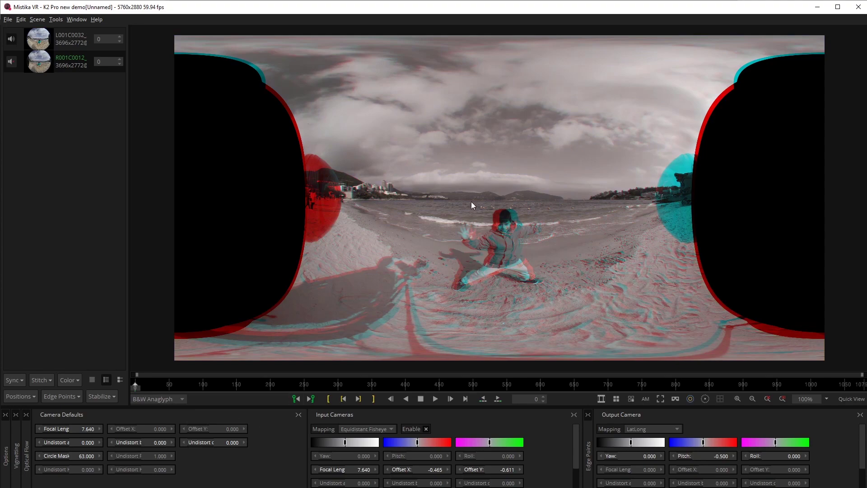
Inspect the left and right eye alignment of the distant hills, the shoreline buildings and the opposite headland at 800% magnification.
scroll(472, 203, up, 4)
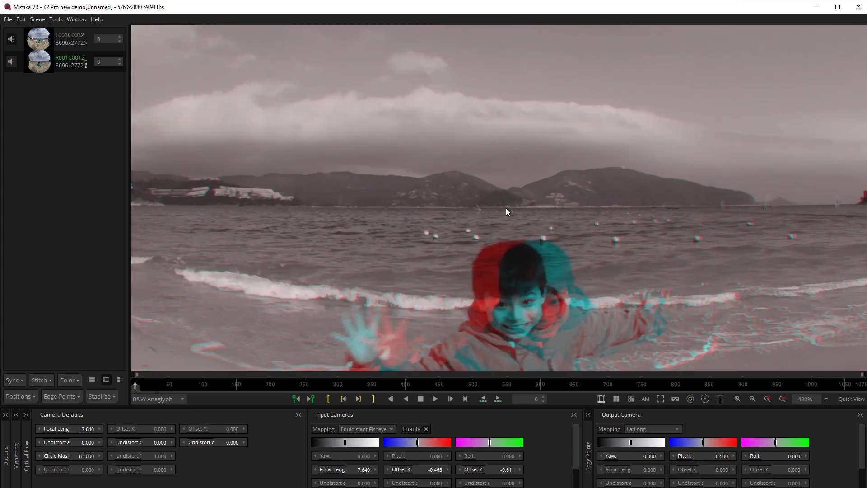
scroll(512, 207, up, 2)
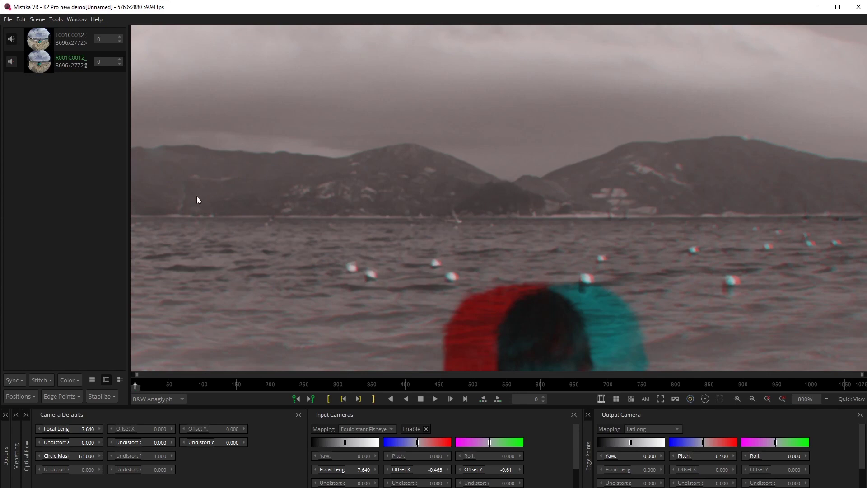
drag(197, 197, 348, 207)
right_click(786, 246)
click(225, 200)
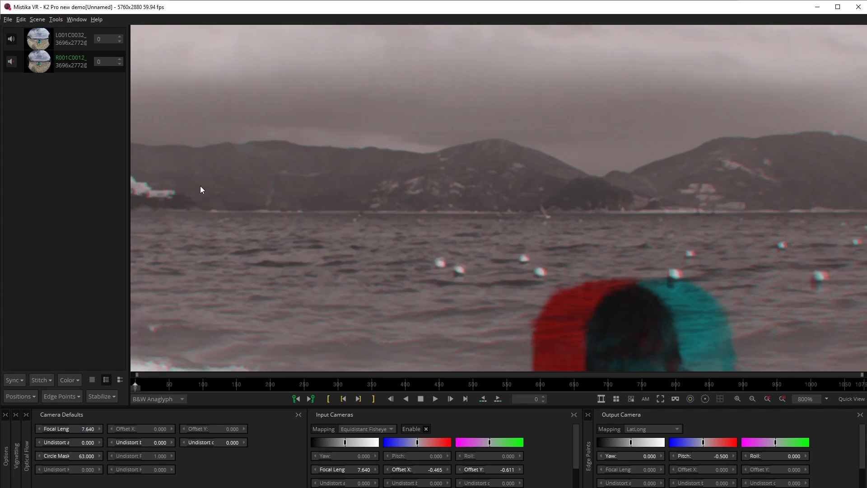
drag(201, 190, 860, 230)
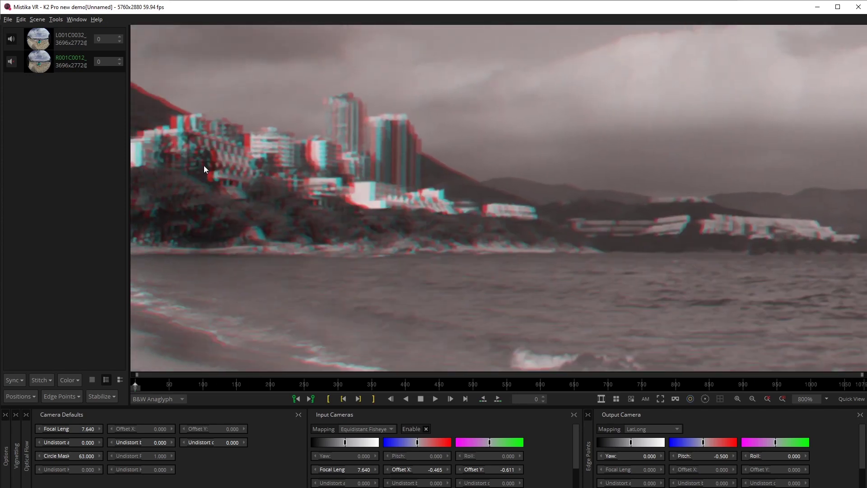
drag(204, 165, 551, 189)
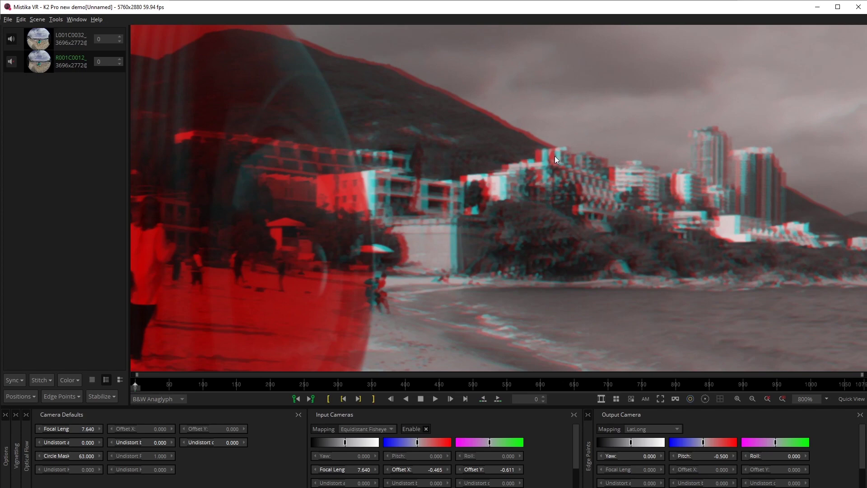
drag(778, 248, 707, 287)
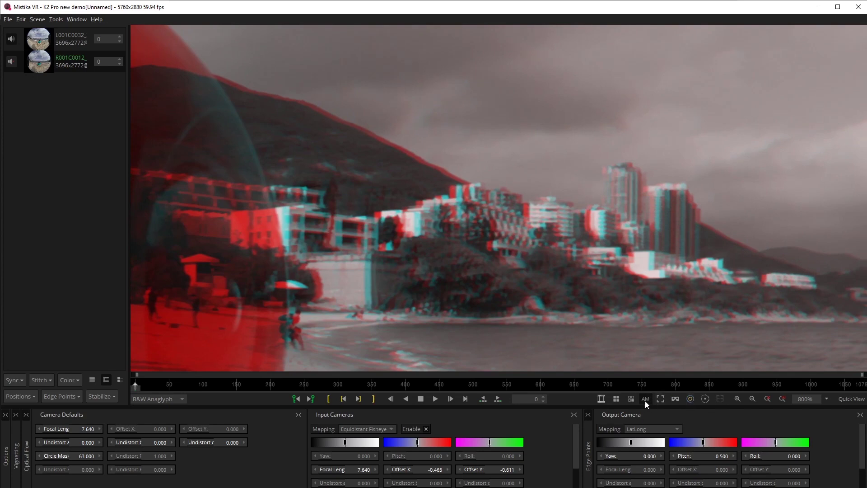
drag(685, 296, 1, 232)
drag(762, 155, 790, 228)
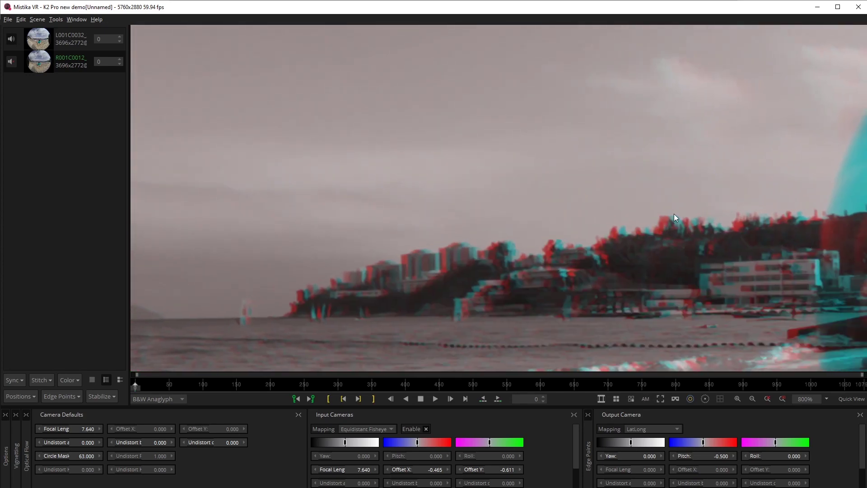
Examine the red and cyan separation across the whole anaglyph image and around the boy in the foreground.
scroll(724, 288, down, 4)
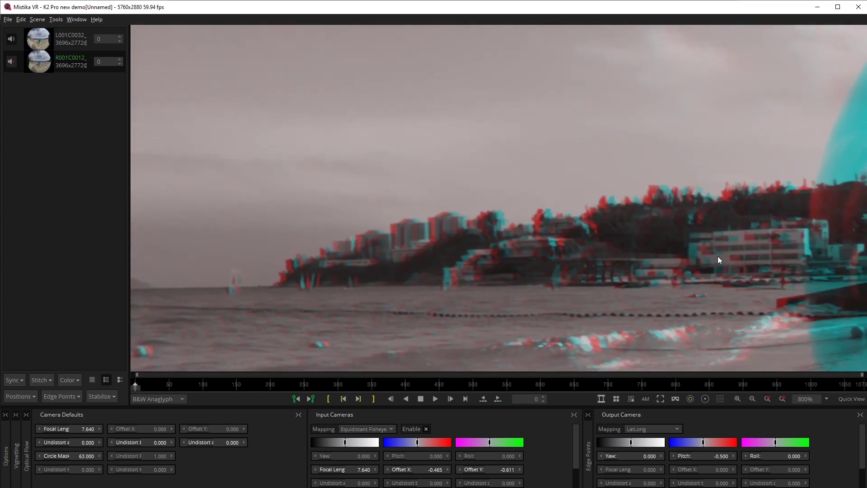
scroll(693, 240, down, 2)
scroll(676, 256, down, 4)
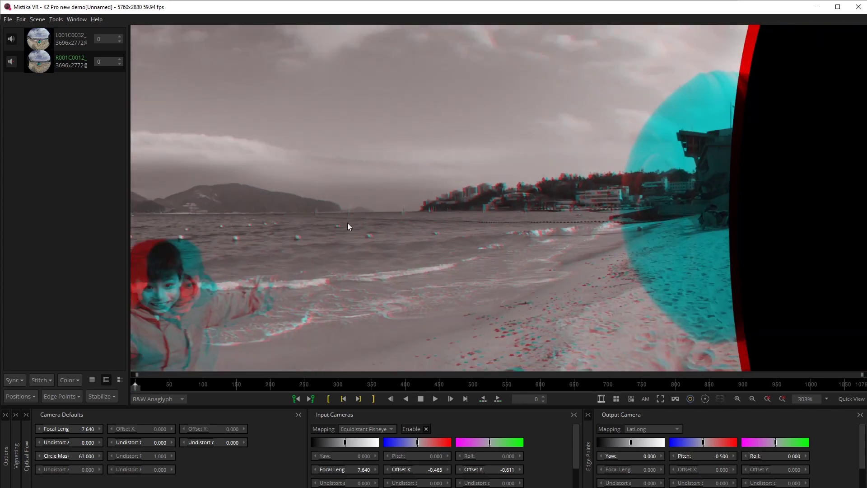
scroll(196, 205, down, 4)
drag(196, 205, 550, 199)
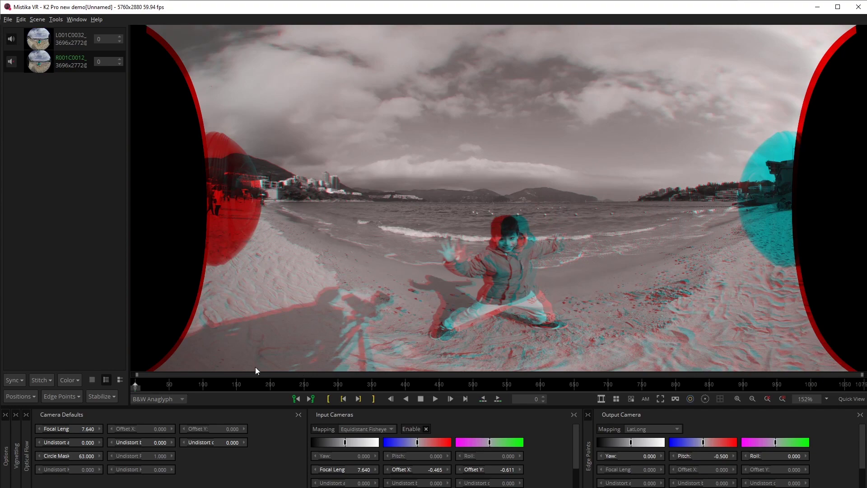
scroll(595, 216, down, 2)
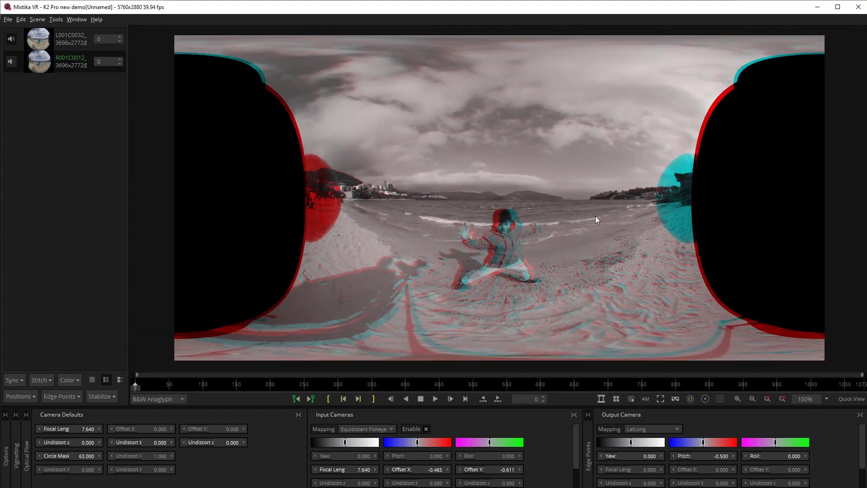
scroll(499, 232, up, 4)
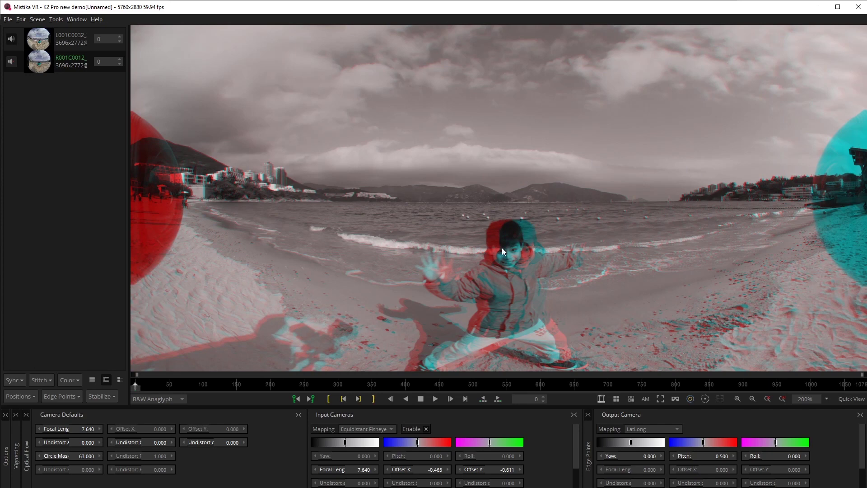
Switch the stereo display mode to SBS VR180 and view both eyes' full images next to each other.
click(167, 401)
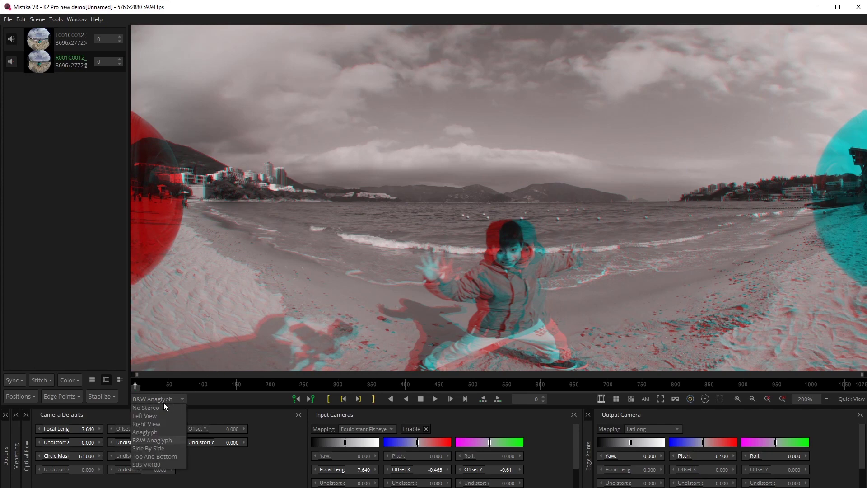
click(161, 464)
scroll(499, 221, down, 1)
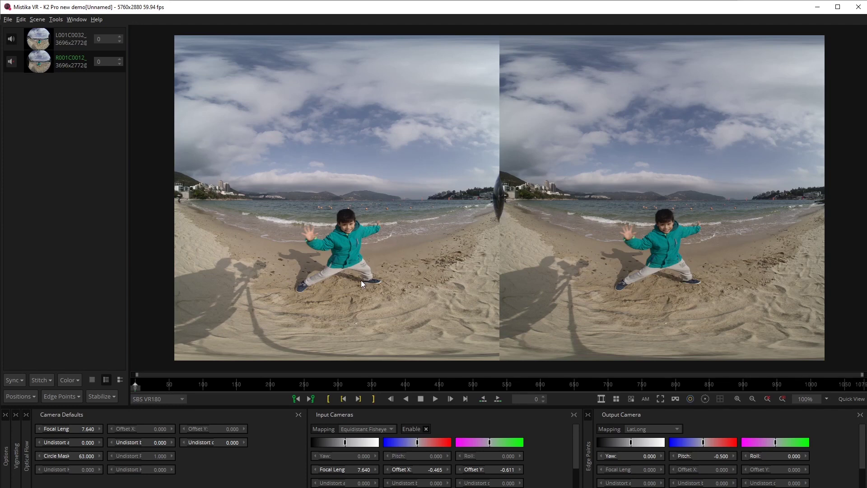
Match the color between the two camera clips and set the stereo display mode to SBS VR180 again.
click(75, 375)
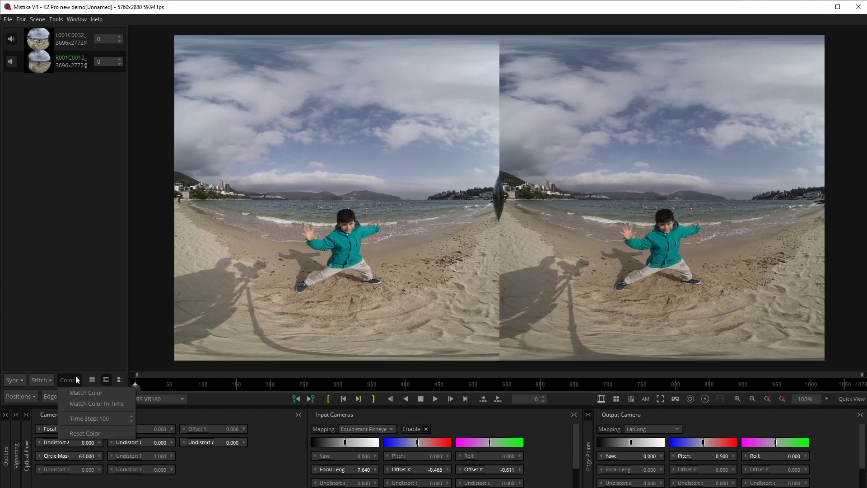
click(85, 389)
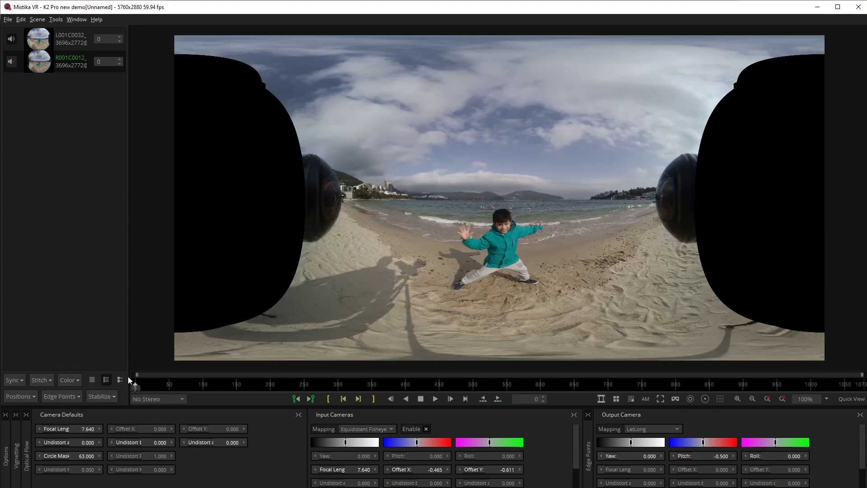
click(161, 396)
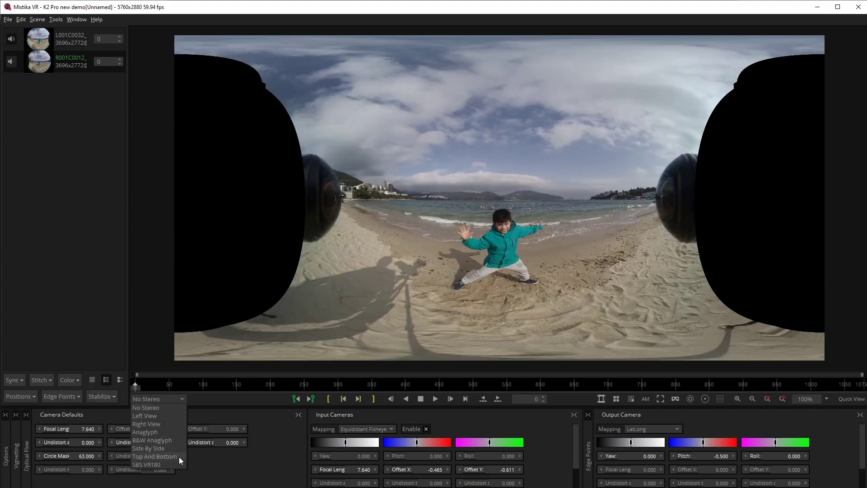
click(169, 462)
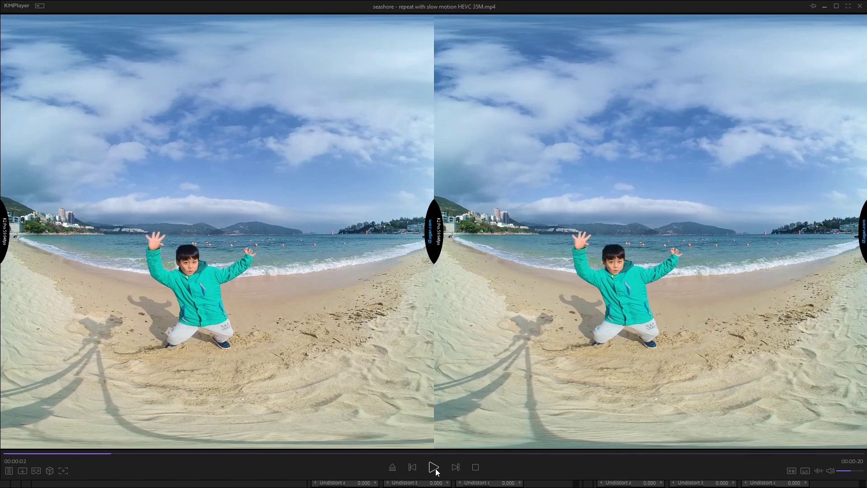
Play "seashore - repeat with slow motion HEVC 35M.mp4" in KMPlayer, pausing on the boy near the camera before resuming playback.
click(433, 468)
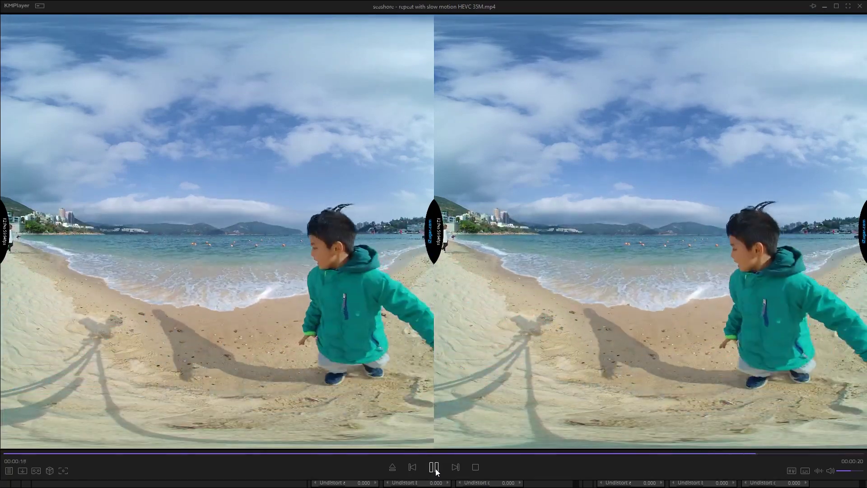
click(436, 471)
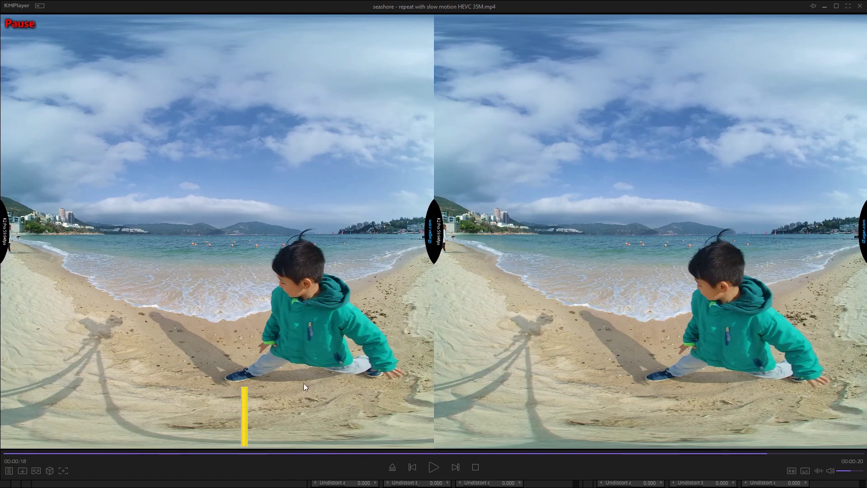
click(435, 467)
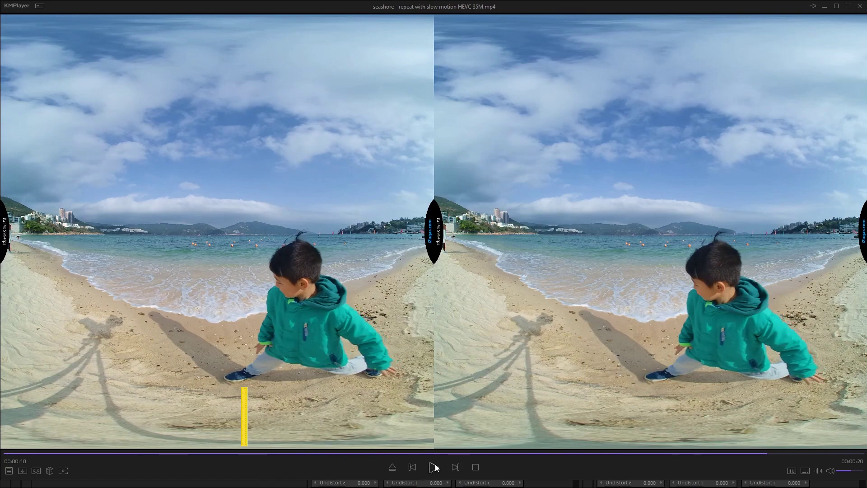
click(434, 466)
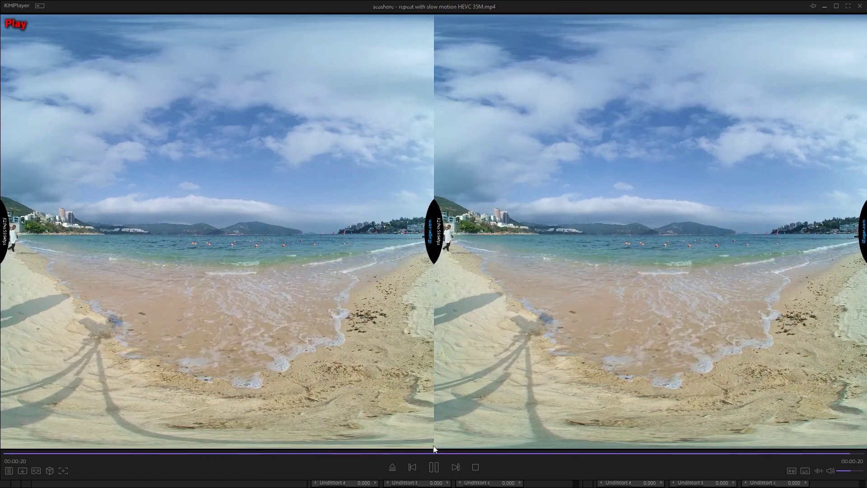